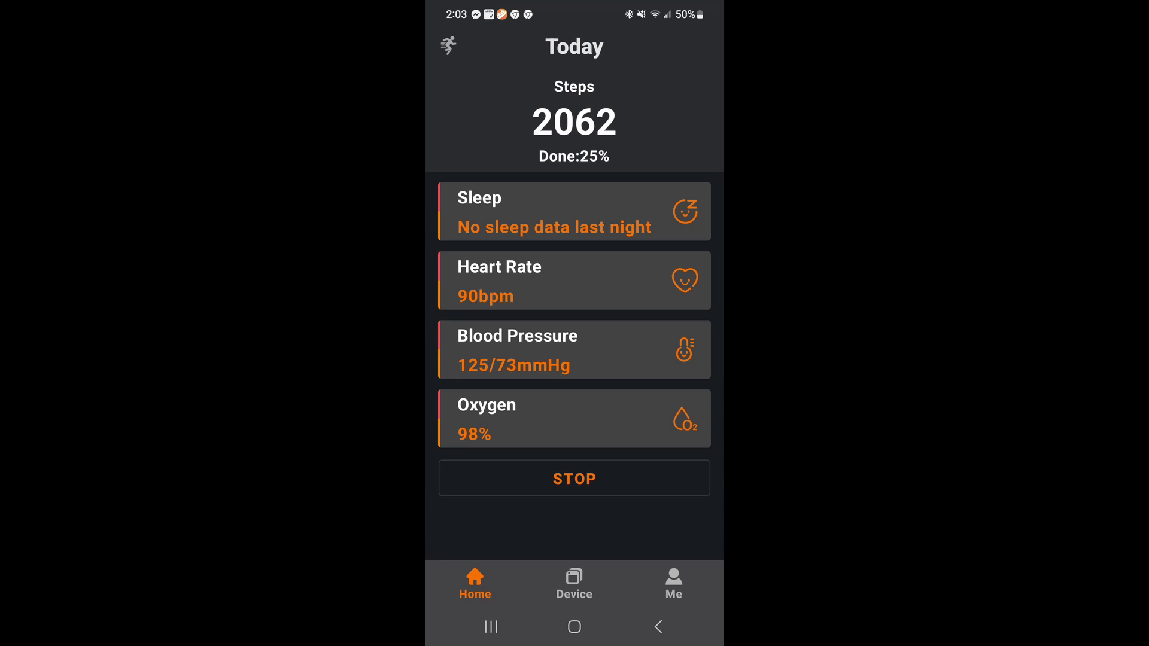
Review the Device push notifications, where only Call alert and SMS are enabled
left_click(574, 583)
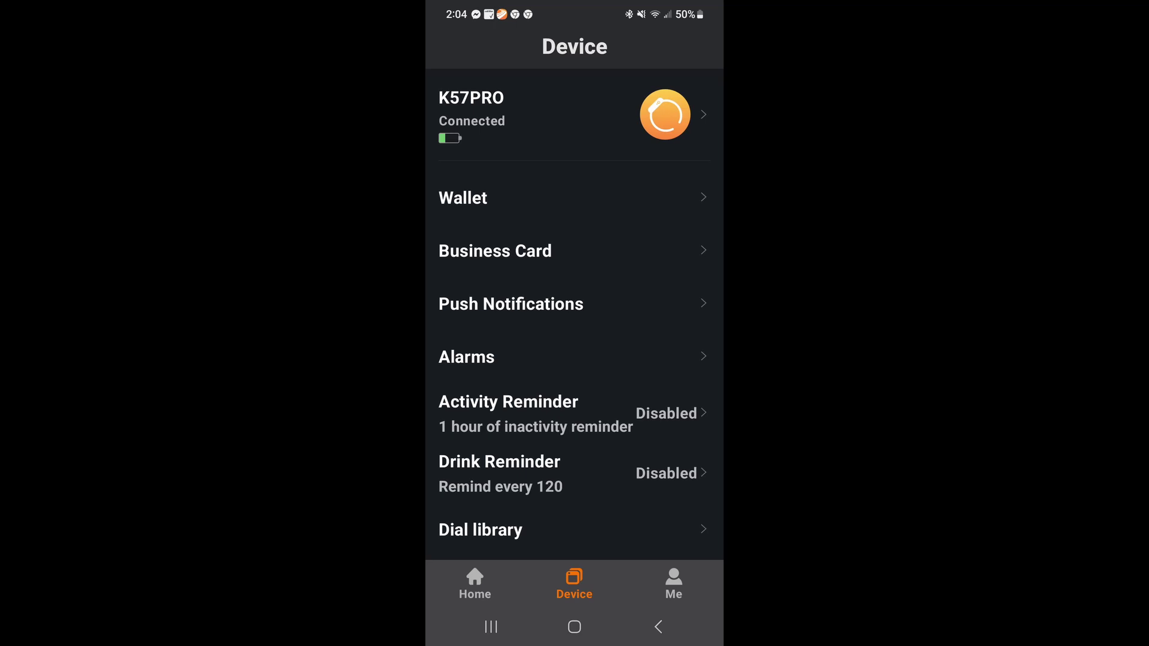
left_click(510, 304)
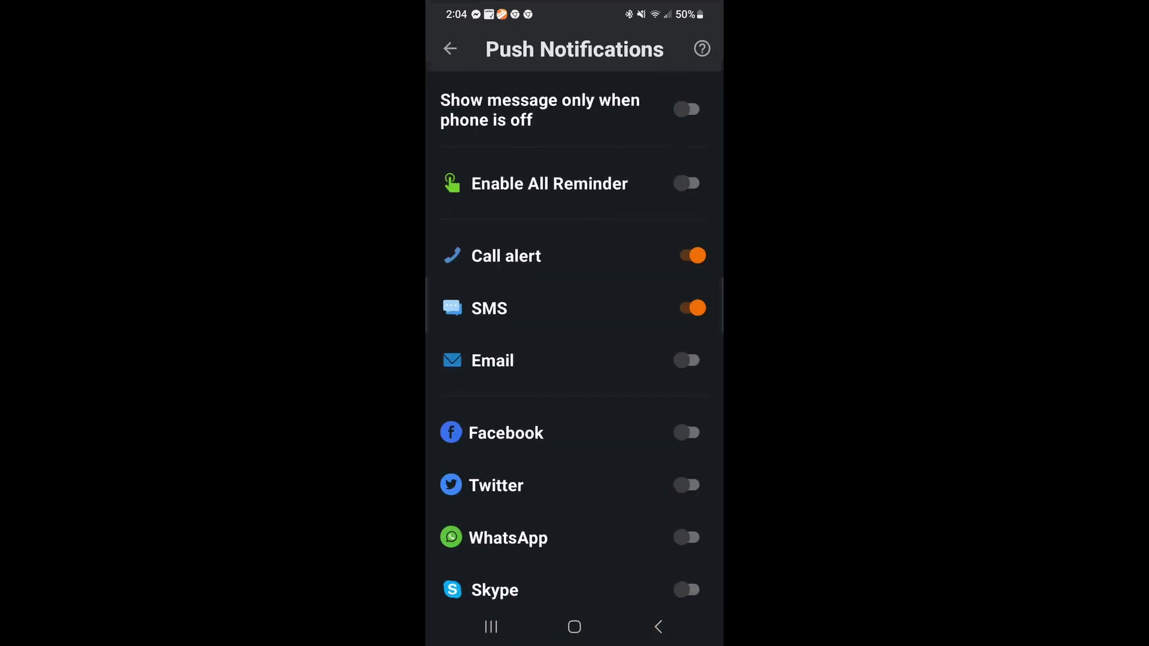
scroll(574, 359, "down", 5)
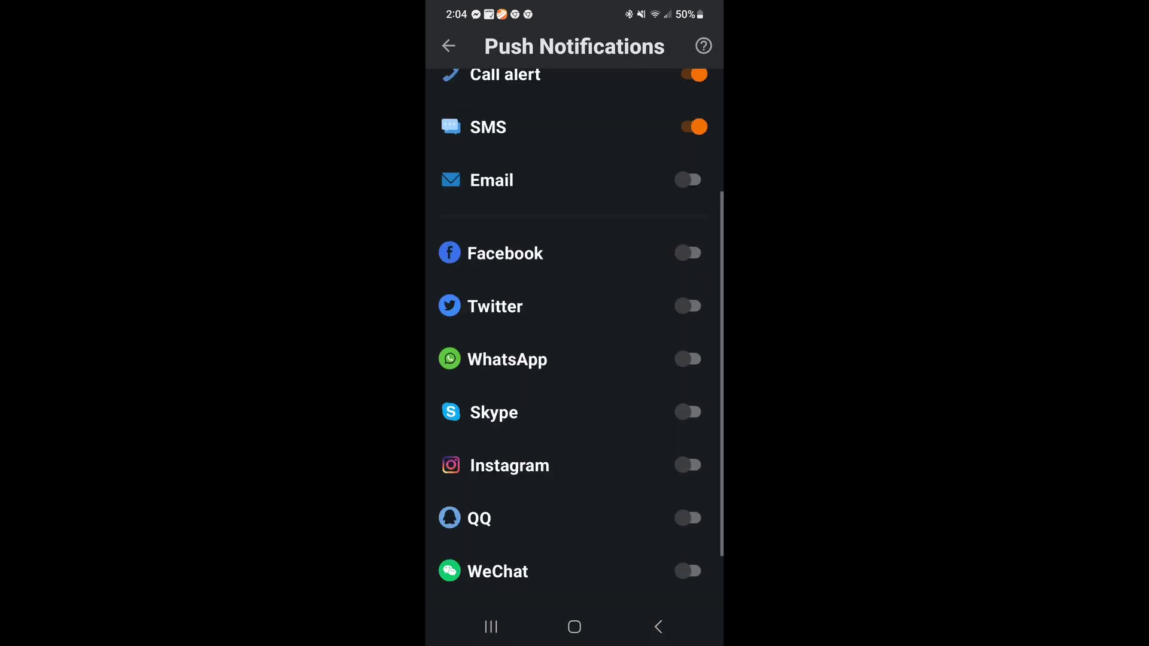
scroll(574, 360, "up", 5)
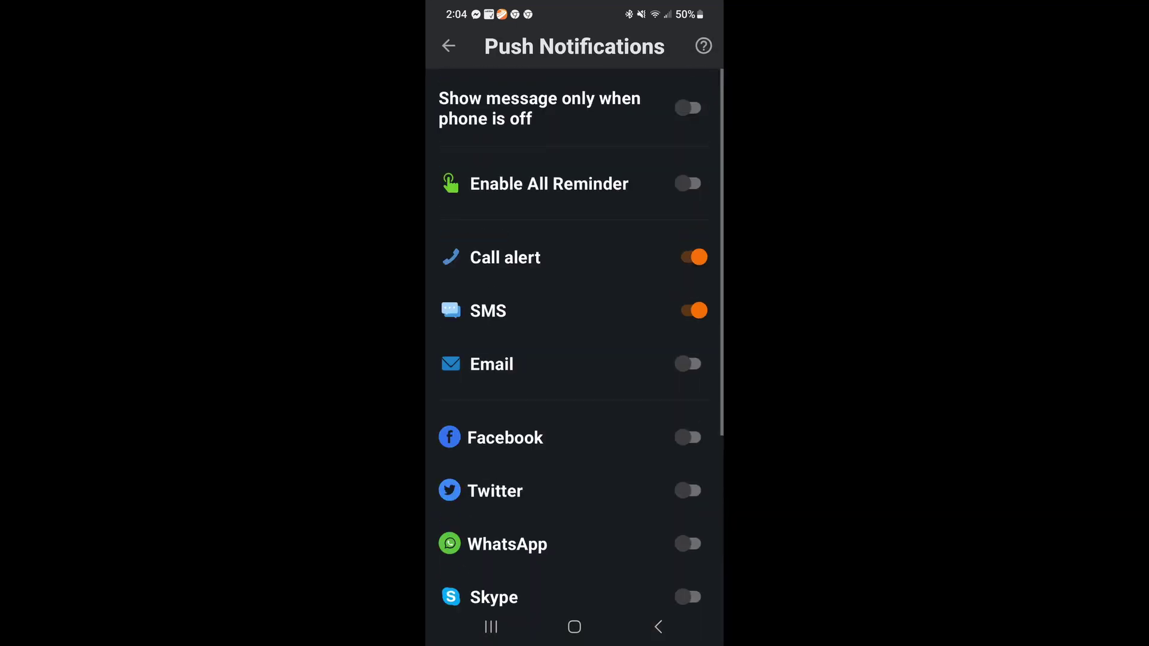
scroll(574, 360, "down", 5)
scroll(574, 359, "up", 5)
scroll(575, 359, "down", 1)
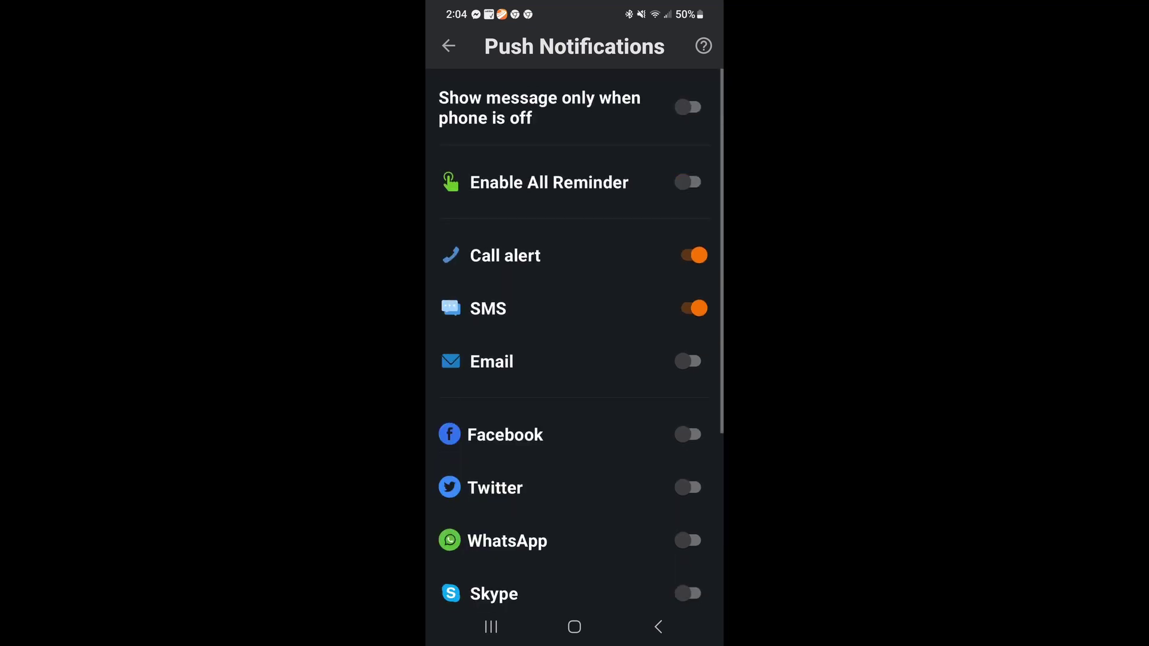
Browse the Dial Center grid of downloadable watch faces, many with Christmas designs
left_click(658, 628)
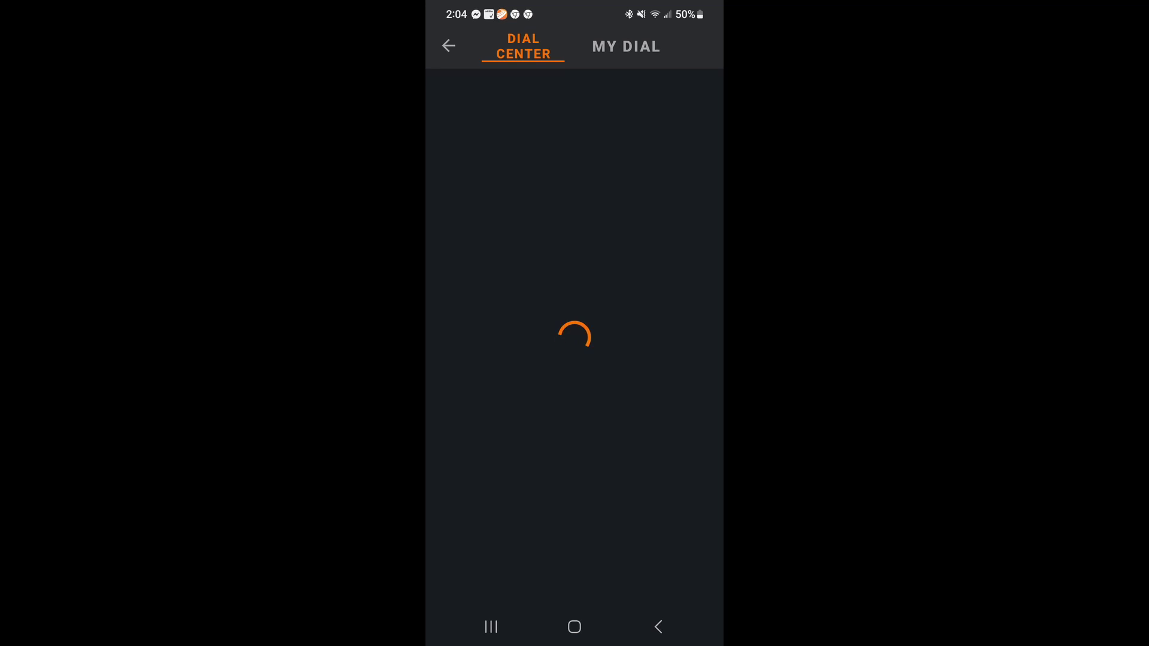
scroll(574, 338, "down", 5)
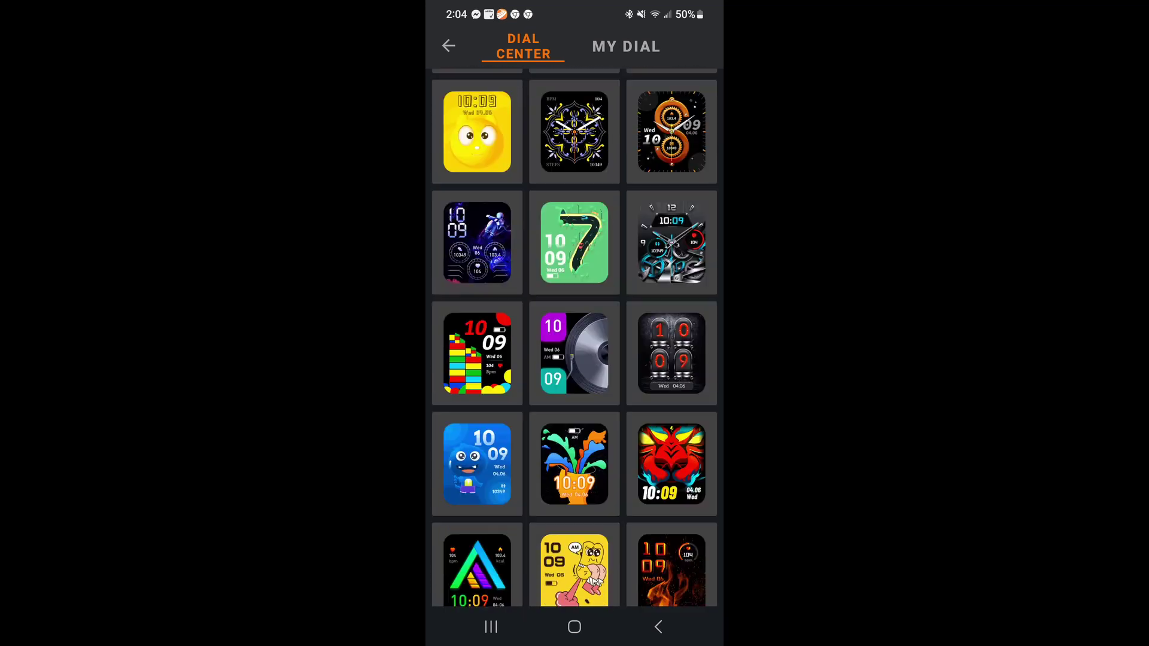
scroll(574, 338, "down", 5)
scroll(575, 338, "down", 5)
scroll(575, 338, "down", 5)
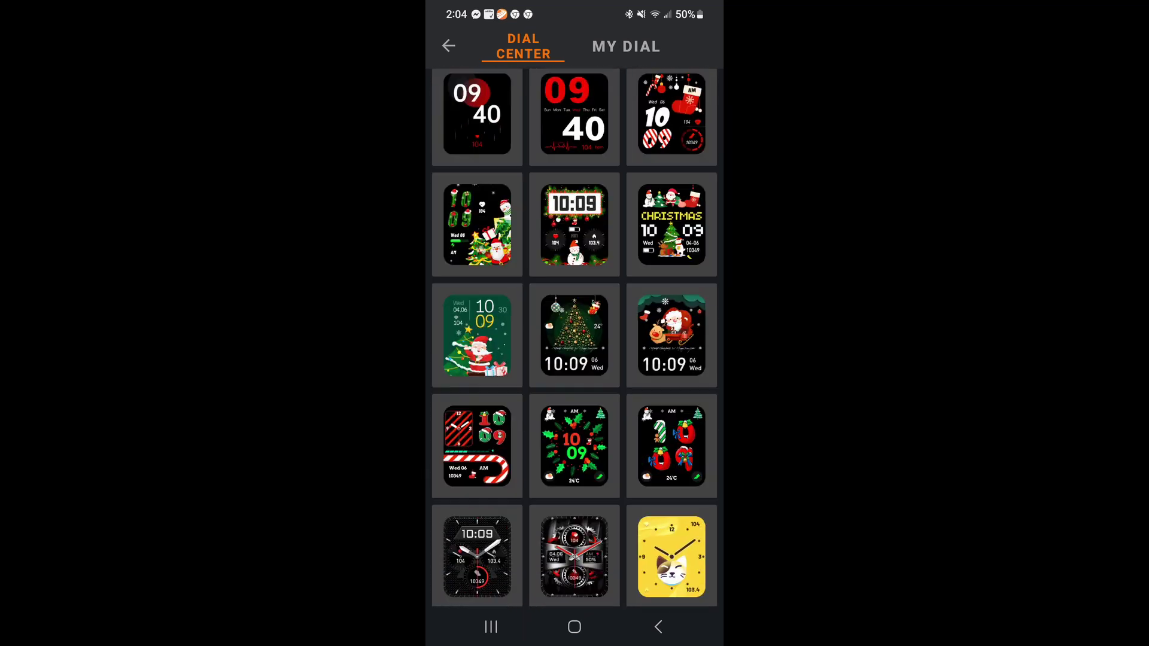
scroll(575, 338, "down", 5)
scroll(575, 338, "down", 5)
scroll(575, 338, "down", 3)
scroll(575, 338, "down", 2)
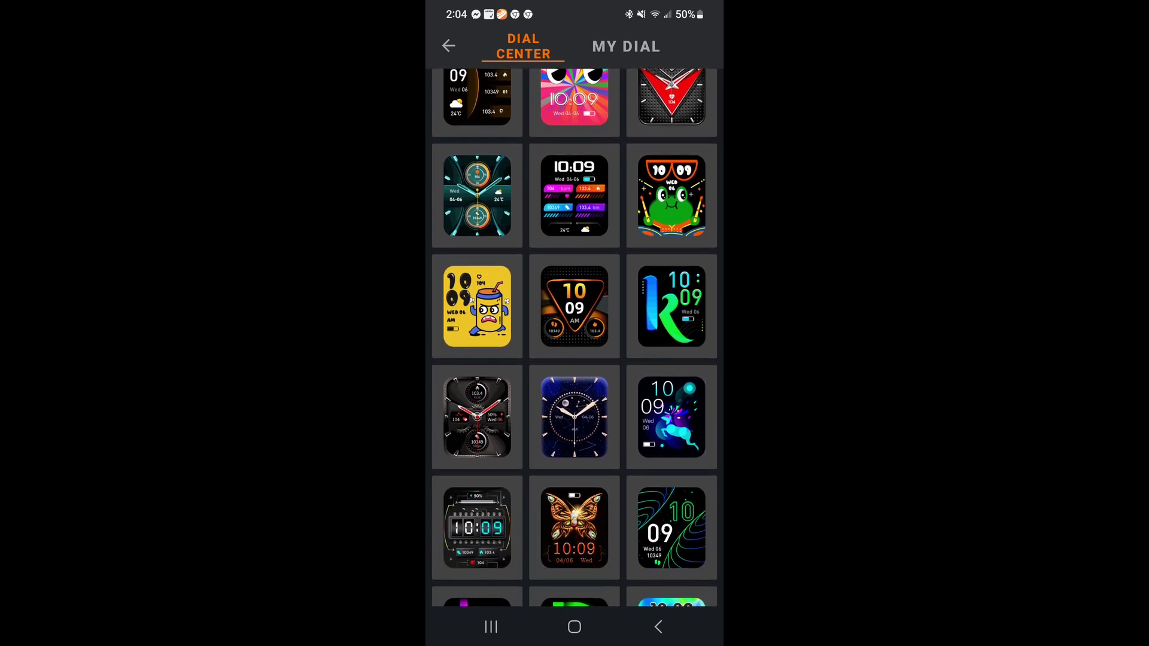
Leave Dial Center and review the K57PRO Device list down to Device Version
key("Escape")
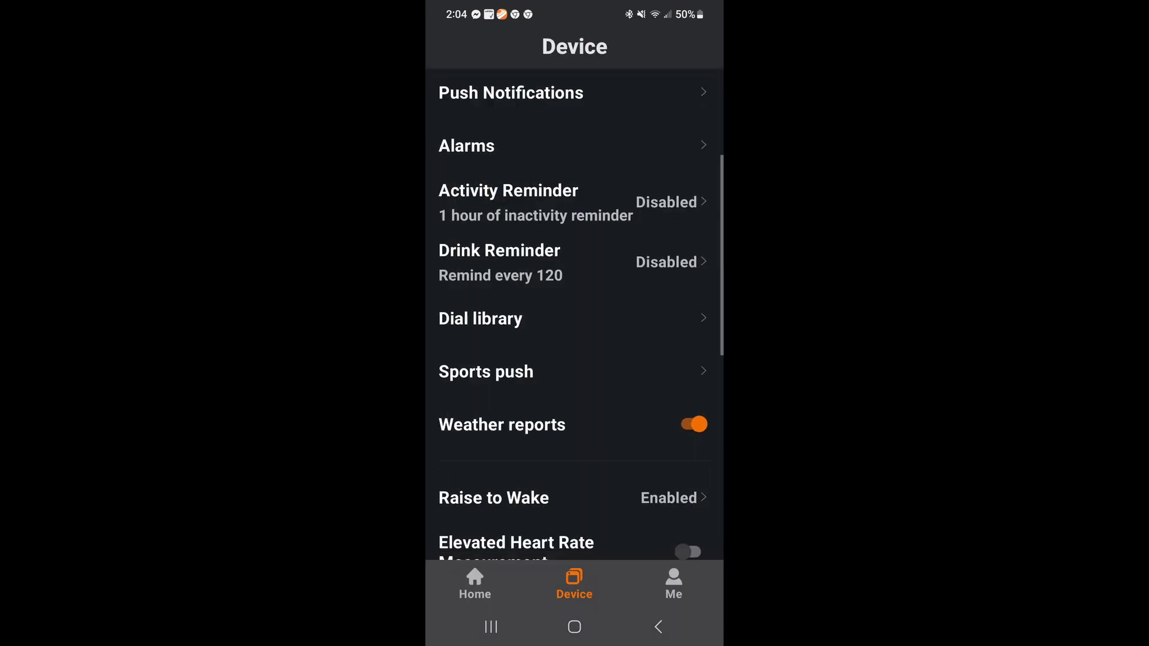
scroll(576, 337, "down", 2)
scroll(575, 338, "down", 2)
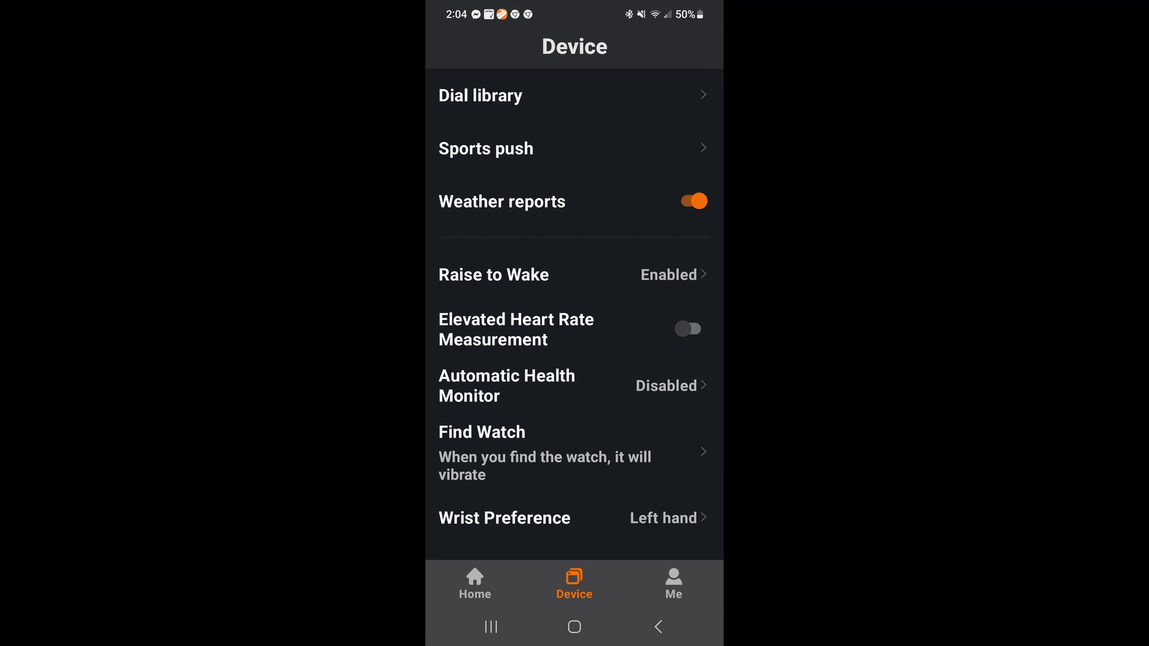
scroll(575, 337, "down", 2)
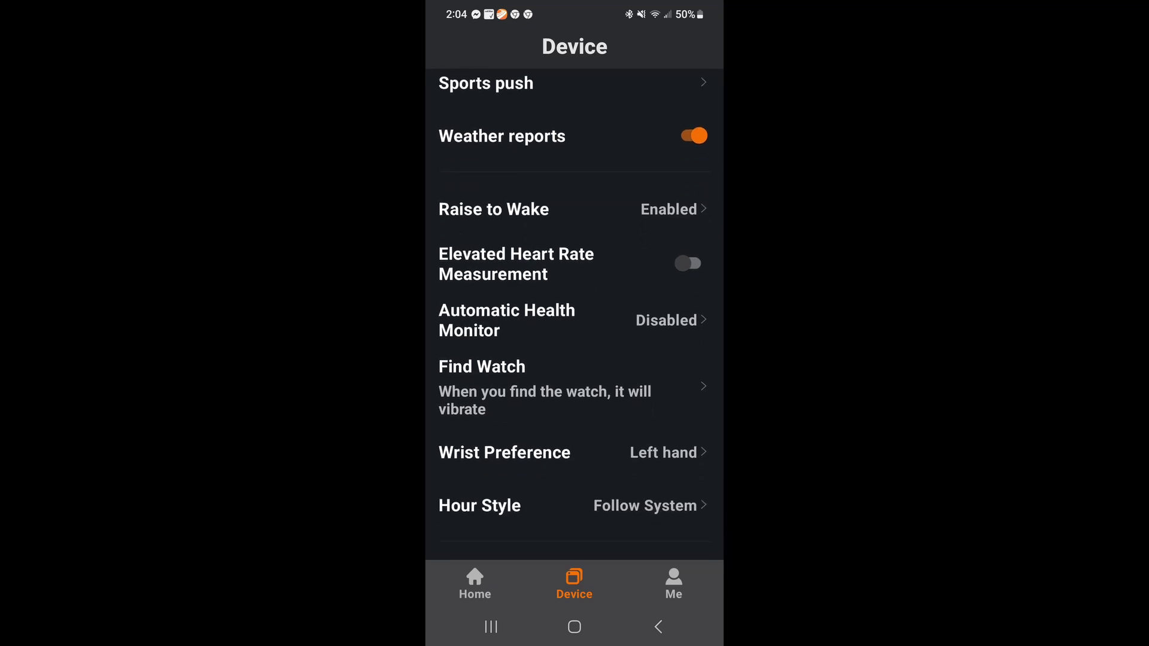
scroll(575, 337, "down", 3)
scroll(575, 337, "down", 2)
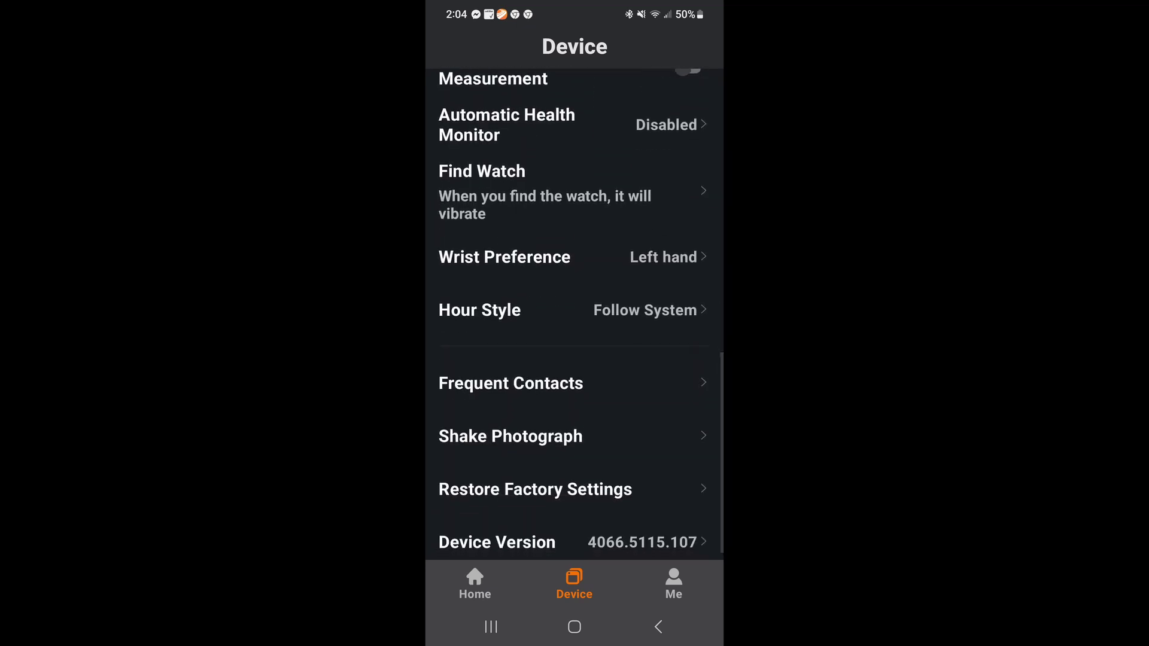
scroll(575, 337, "down", 1)
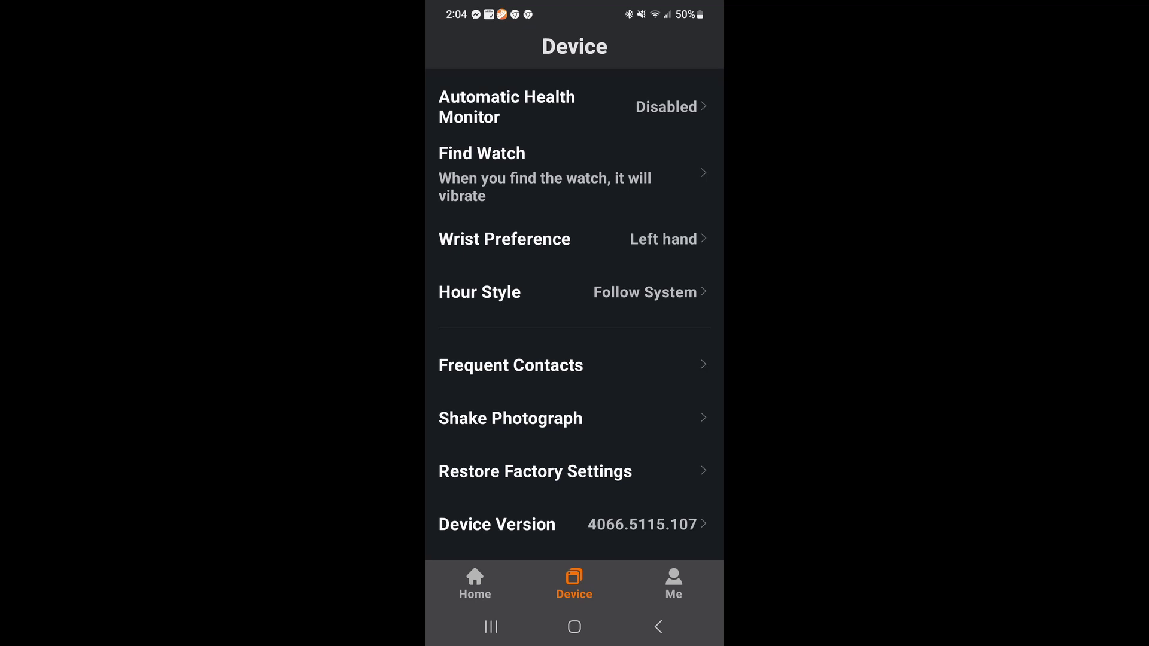
scroll(574, 338, "up", 5)
scroll(574, 338, "up", 3)
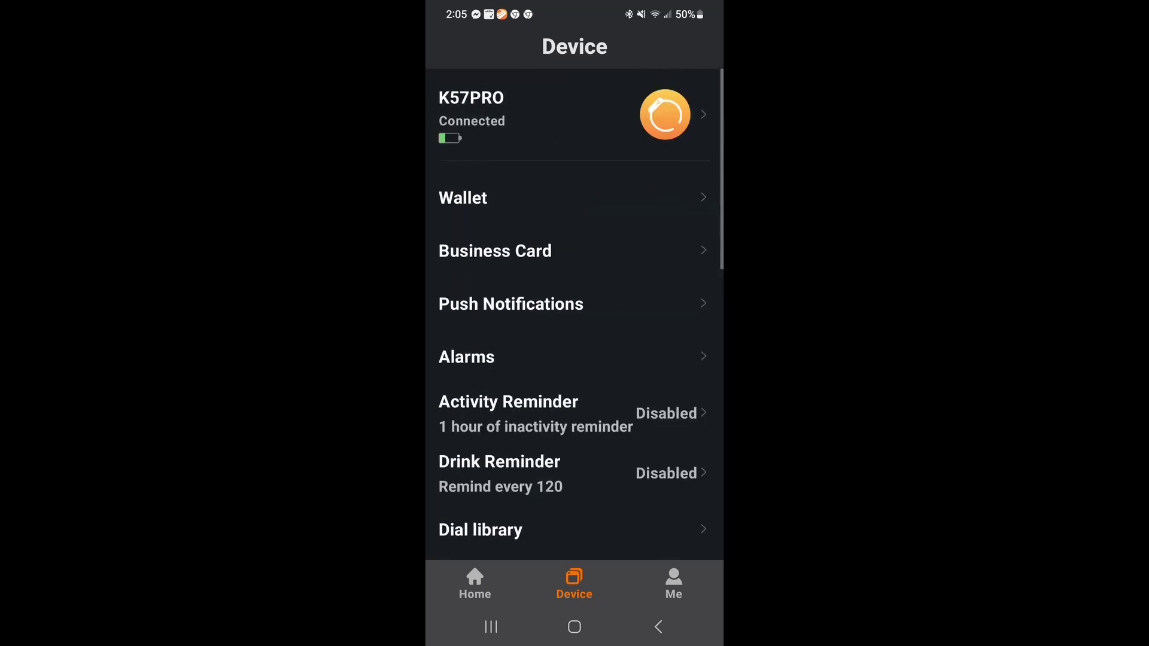
left_click(658, 626)
Check Units under Me: imperial distance, pounds and Fahrenheit, then return to Device
left_click(674, 584)
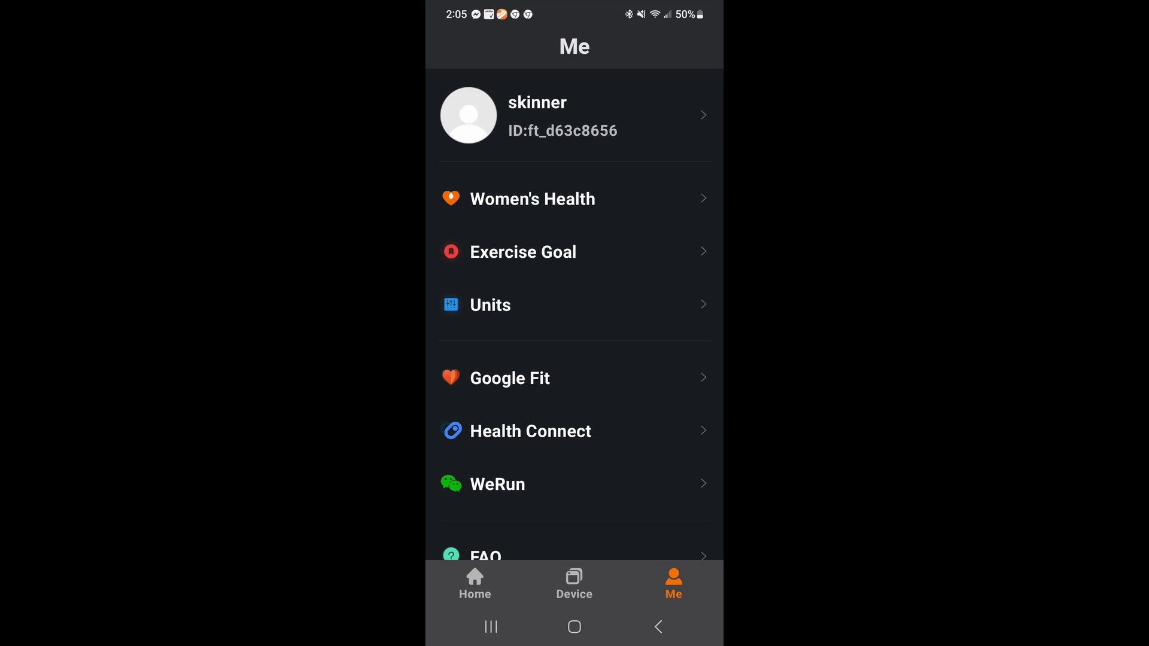
left_click(575, 305)
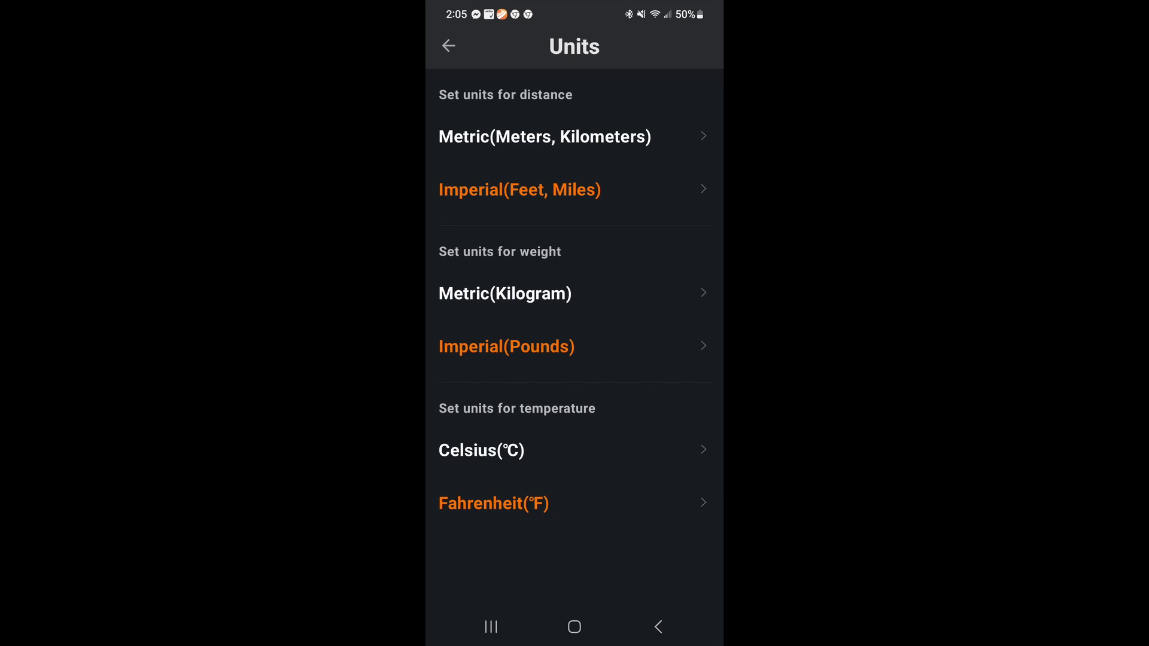
left_click(448, 45)
scroll(575, 314, "down", 3)
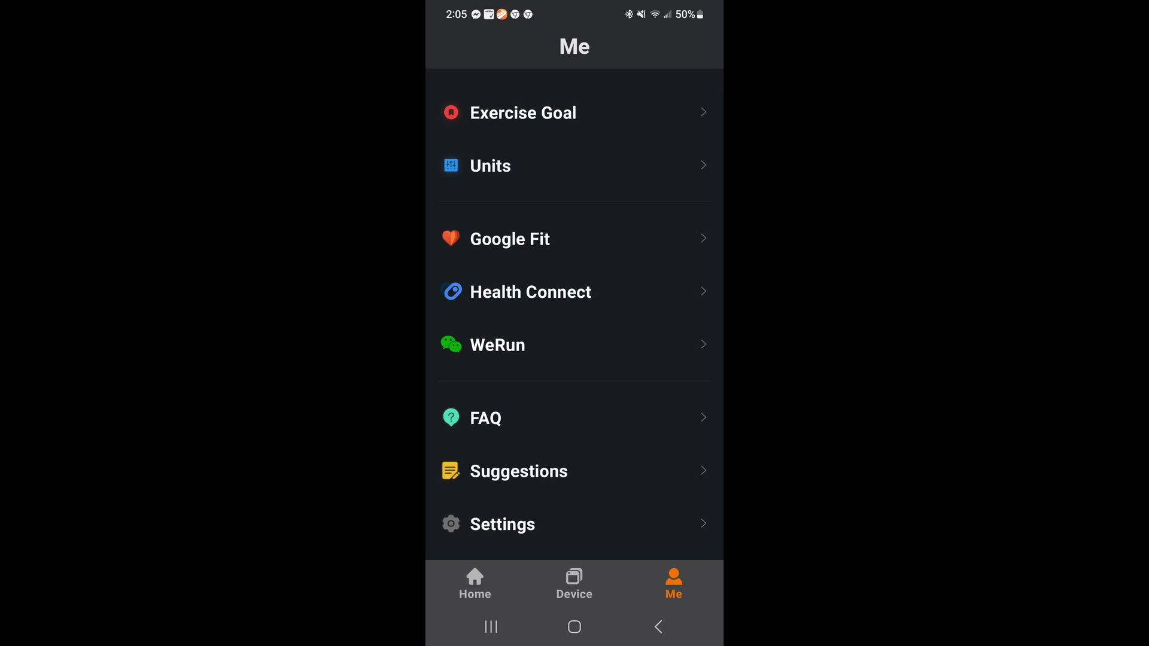
scroll(574, 315, "up", 2)
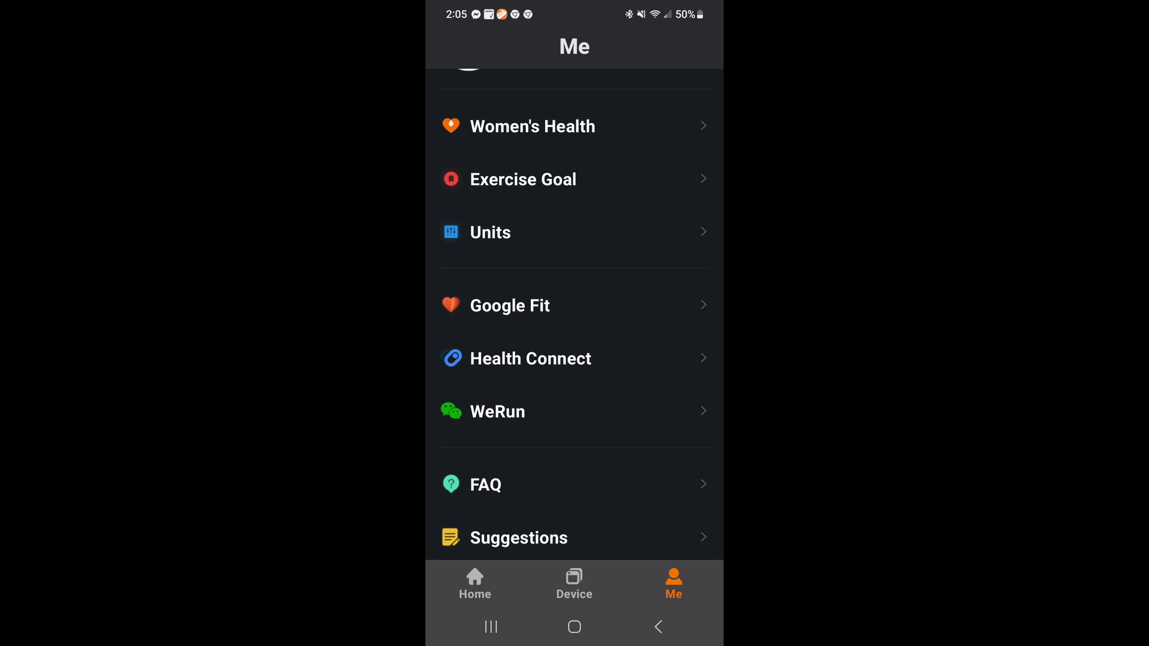
scroll(575, 314, "up", 2)
Return to the Today summary showing 93 kcal, 0.85 mi and the 8000-step goal
left_click(573, 583)
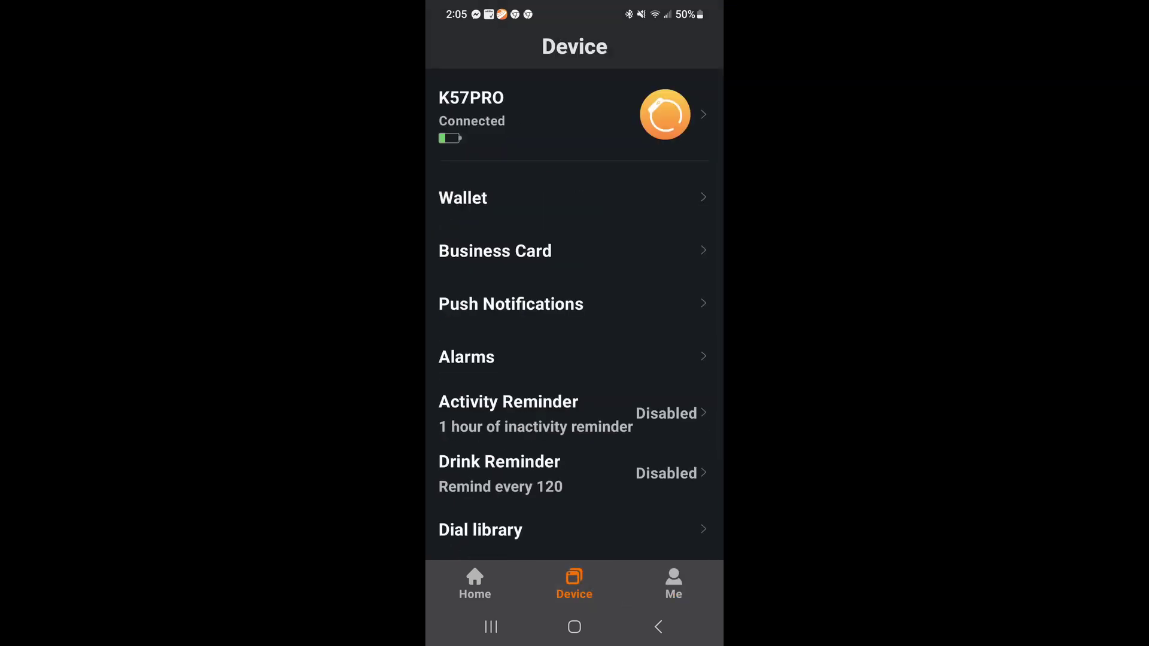
left_click(475, 583)
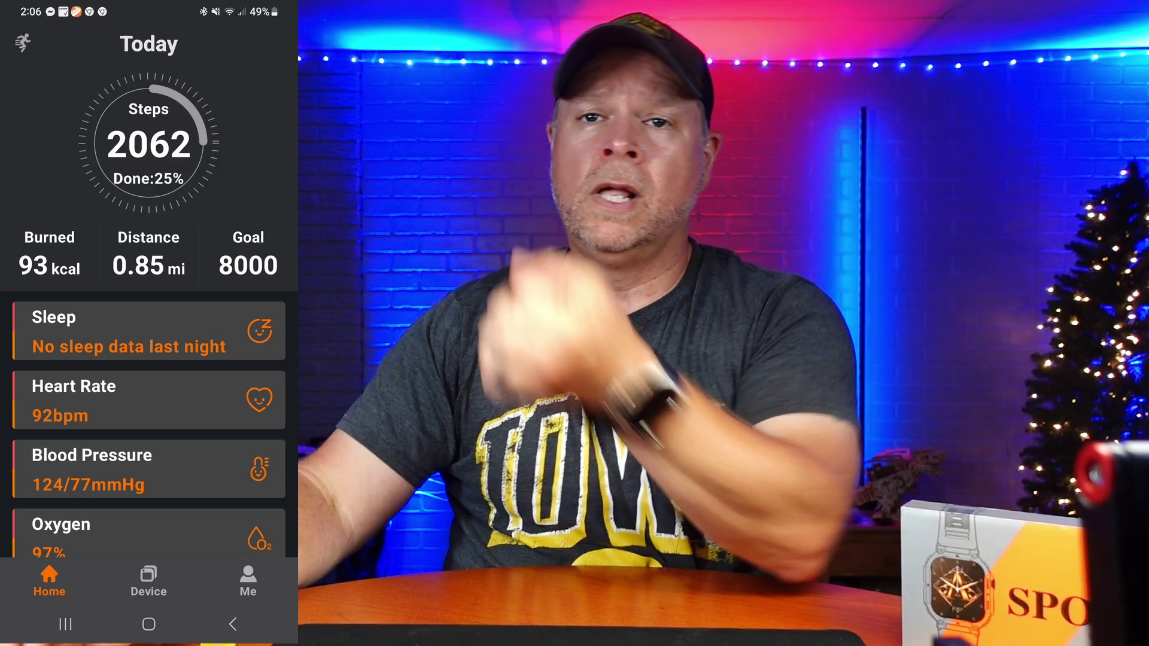